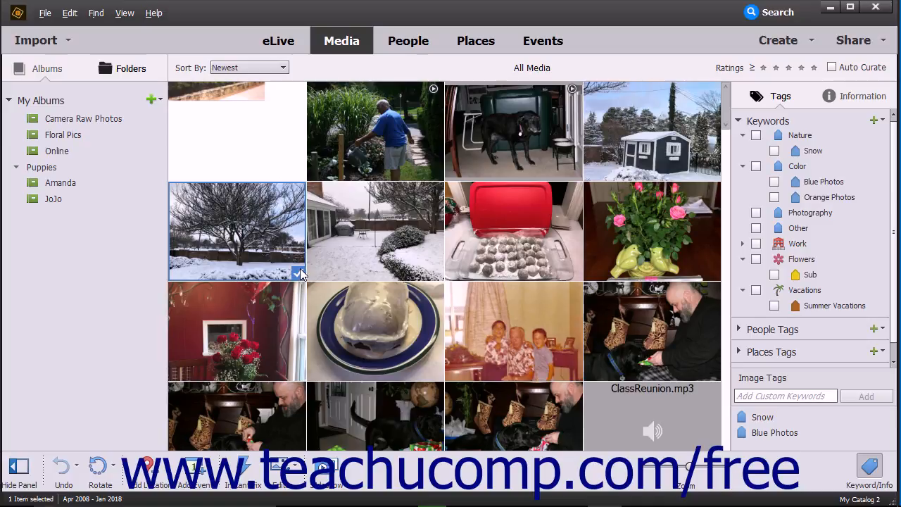
Toggle the snowy tree photo's selection off and on, and extend it across the row to the pink roses photo.
ctrl+click(269, 236)
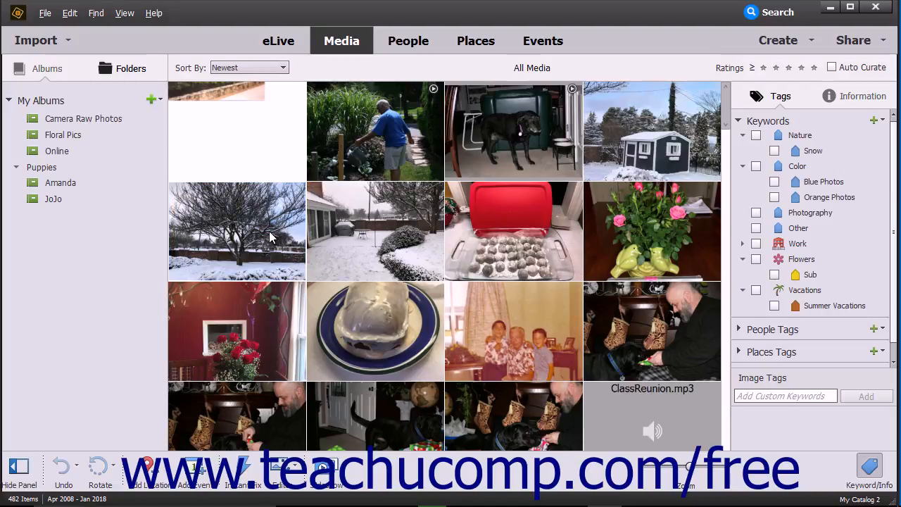
ctrl+click(269, 236)
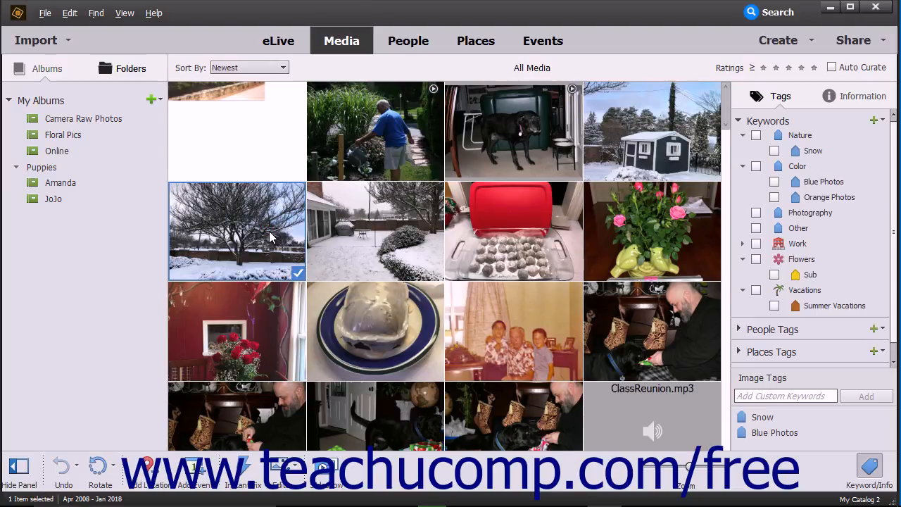
shift+click(618, 224)
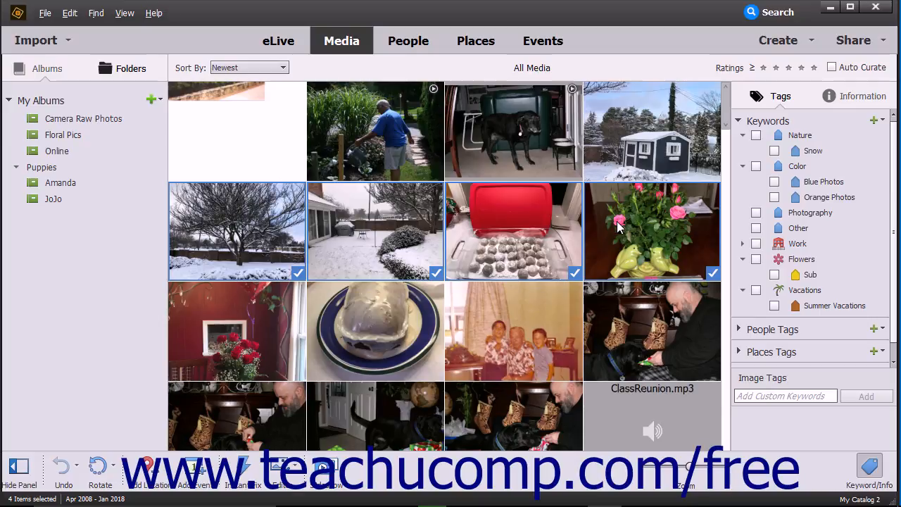
Select three non-adjacent items together: the red roses photo, the old family photo and the black dog video.
click(218, 308)
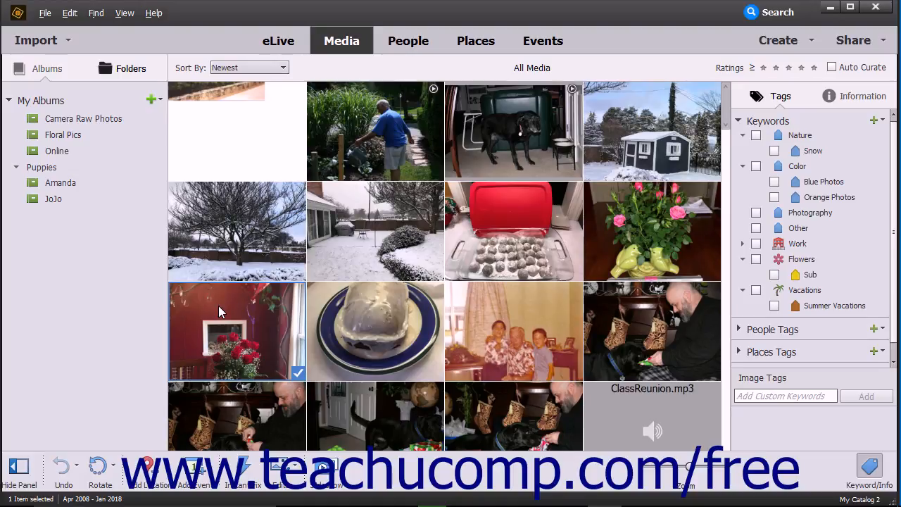
ctrl+click(502, 317)
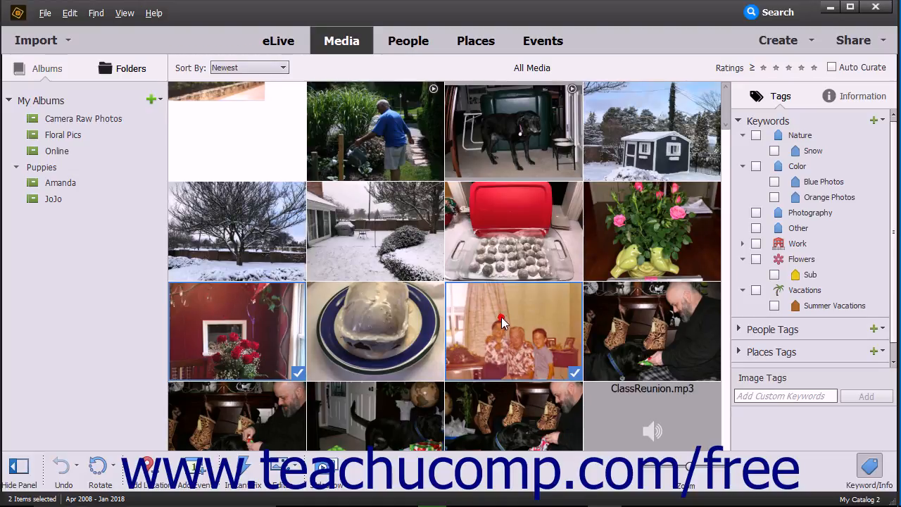
ctrl+click(504, 148)
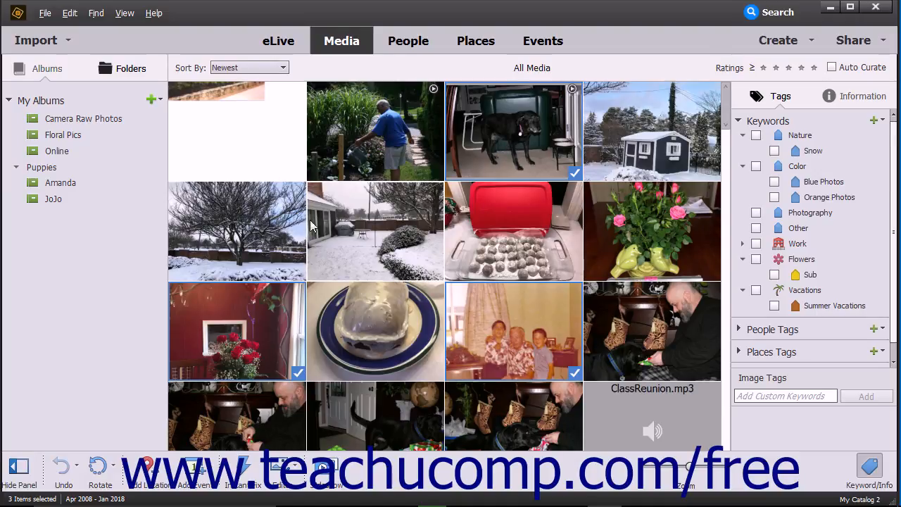
Select all media in the catalog and clear the whole selection.
click(268, 238)
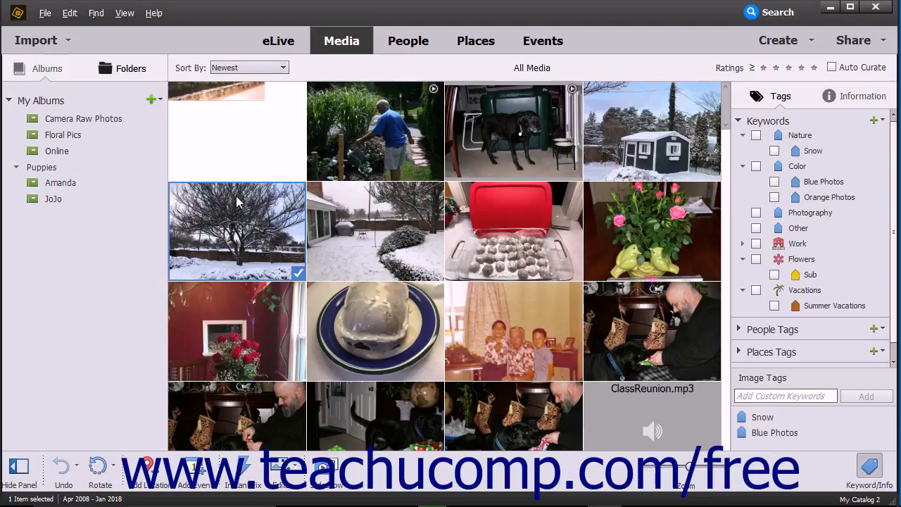
click(70, 14)
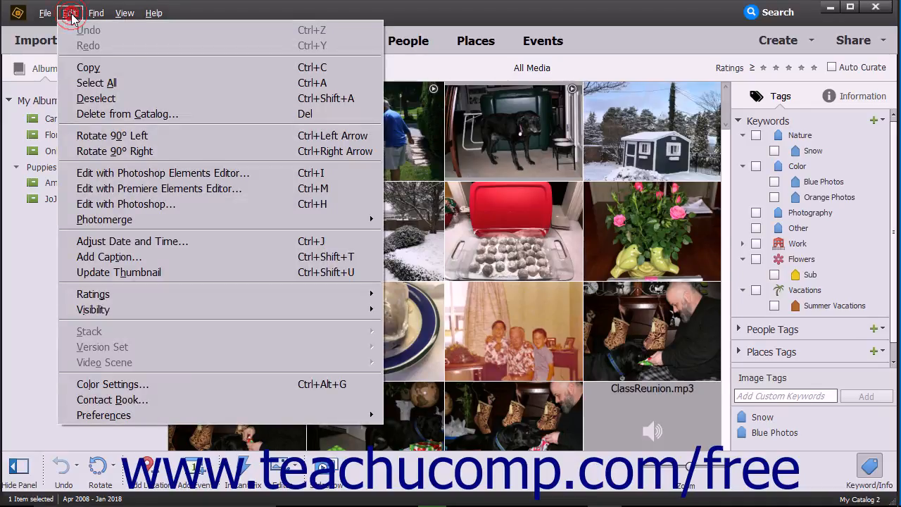
click(101, 84)
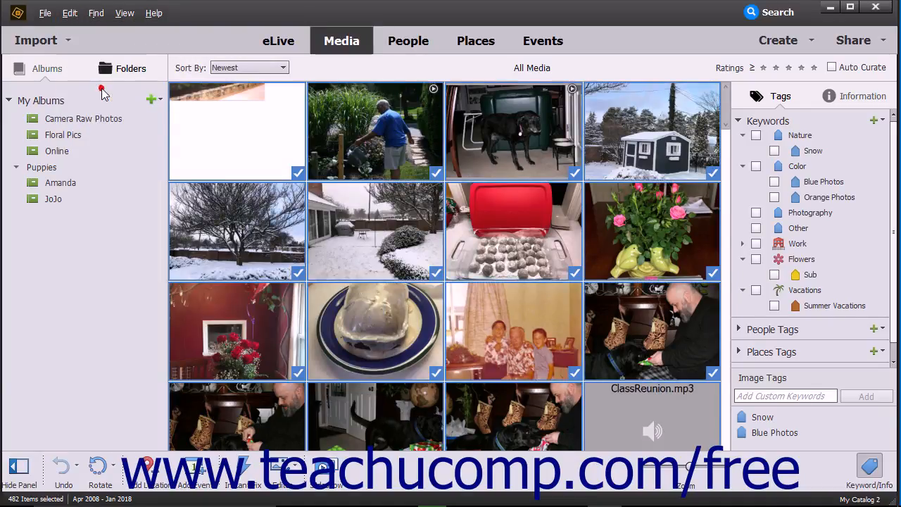
click(72, 13)
click(91, 96)
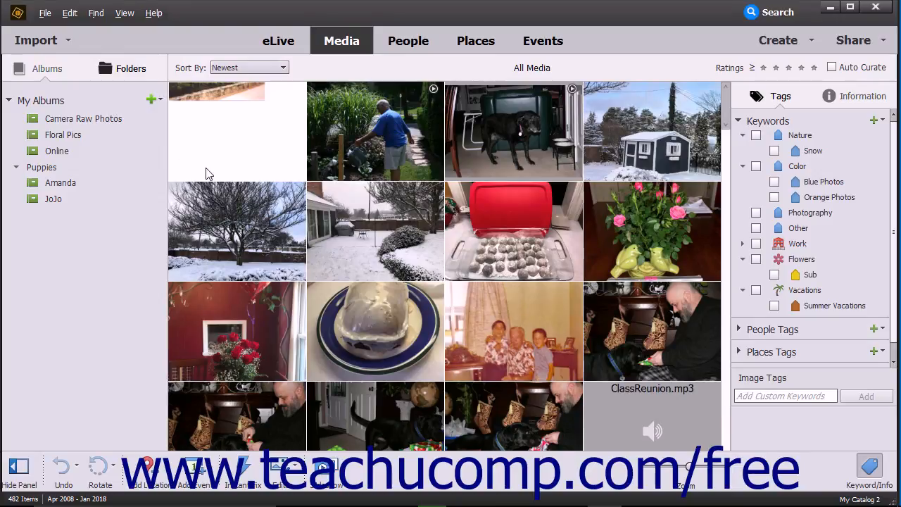
Request deletion of the snowy tree photo from the catalog and cancel the confirmation.
click(231, 238)
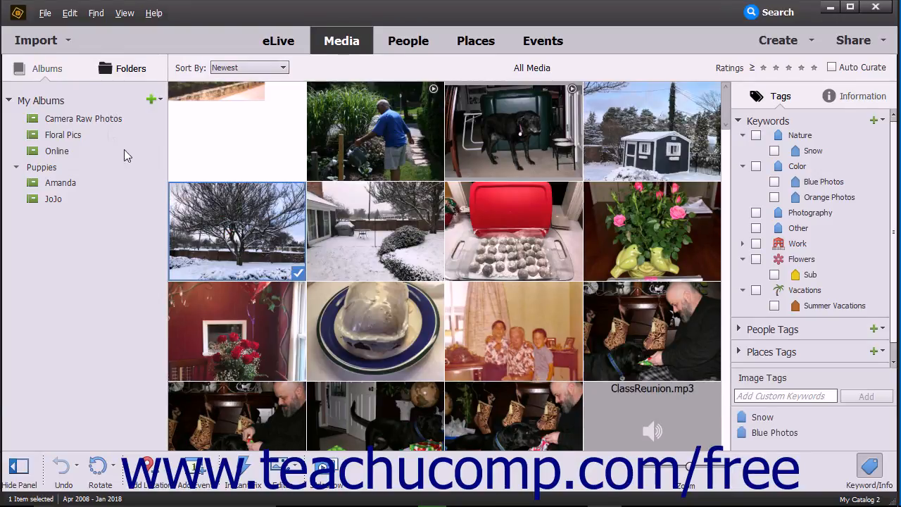
click(69, 13)
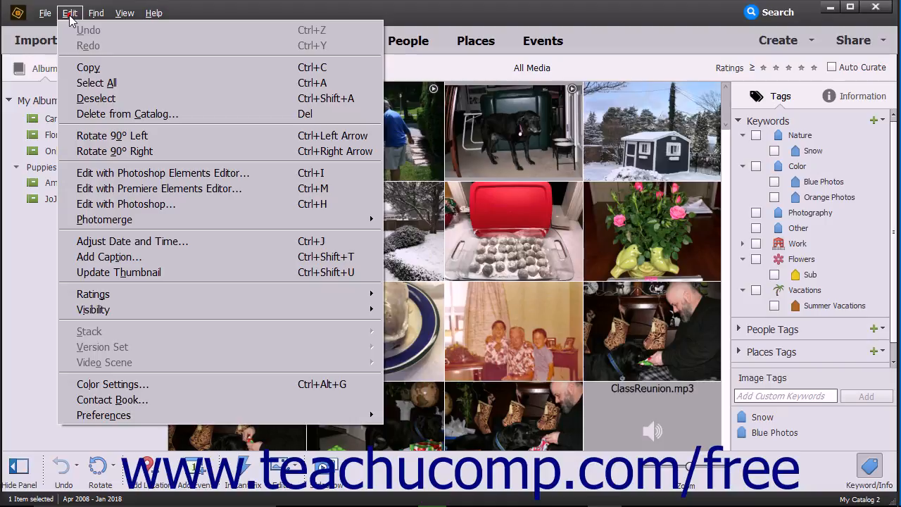
click(117, 121)
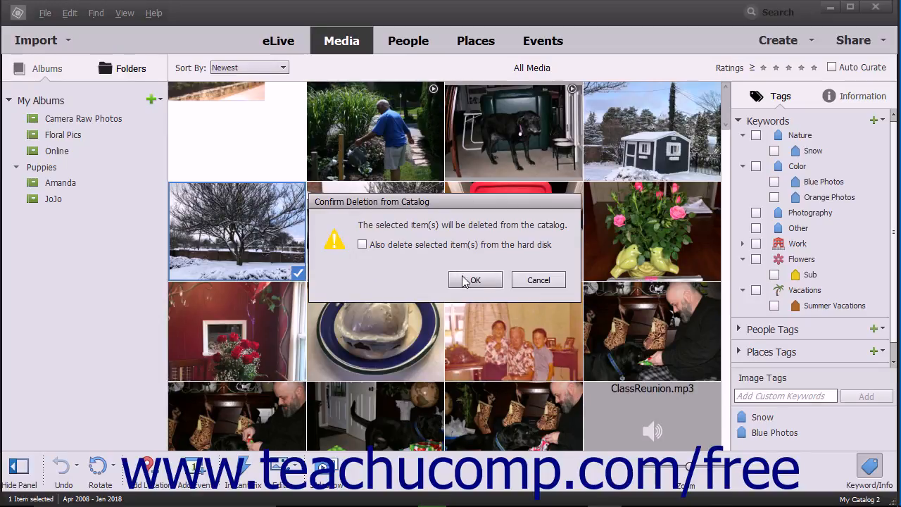
click(537, 281)
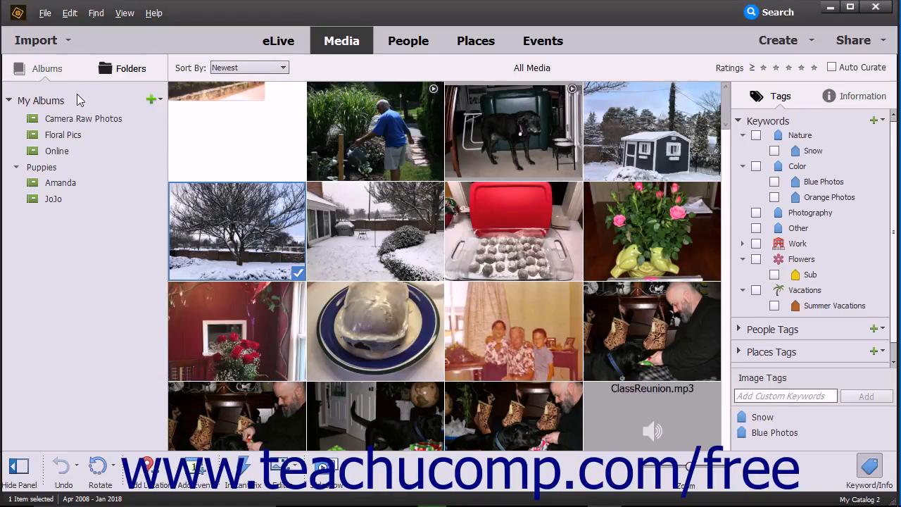
Copy the selected snowy tree photo.
click(70, 14)
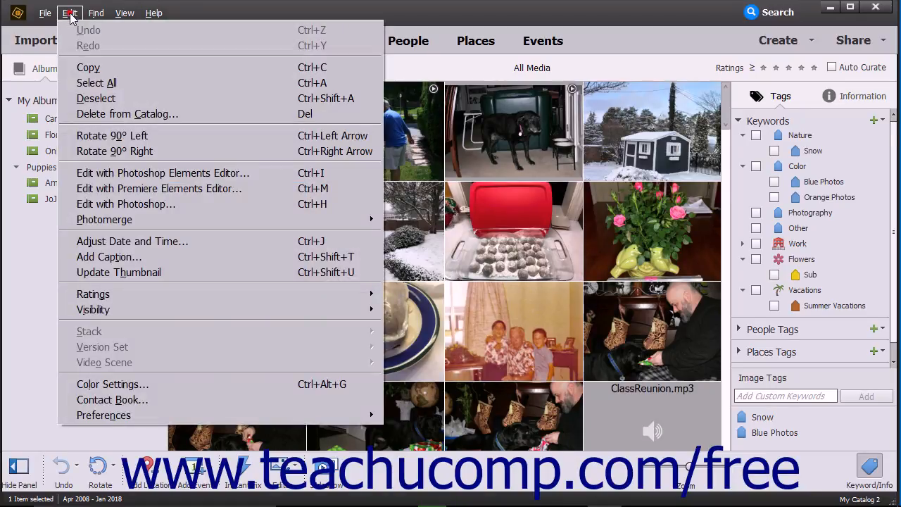
click(88, 70)
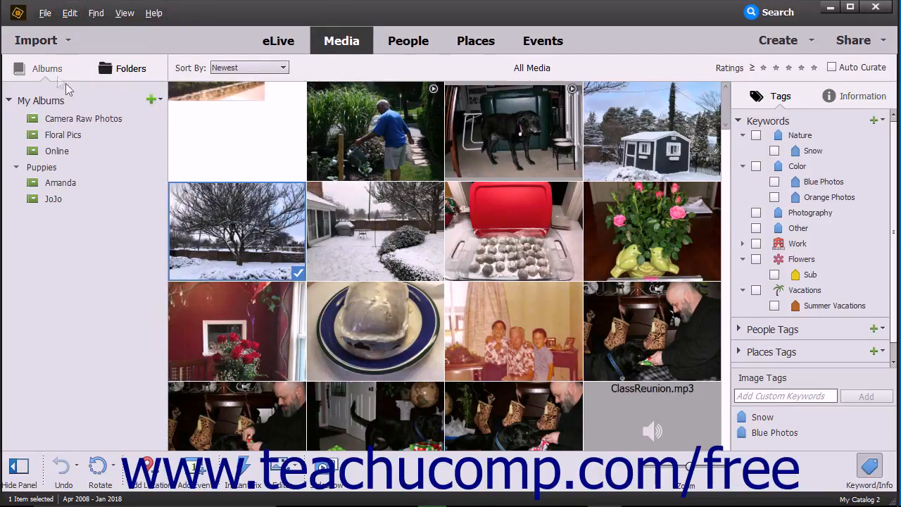
click(45, 14)
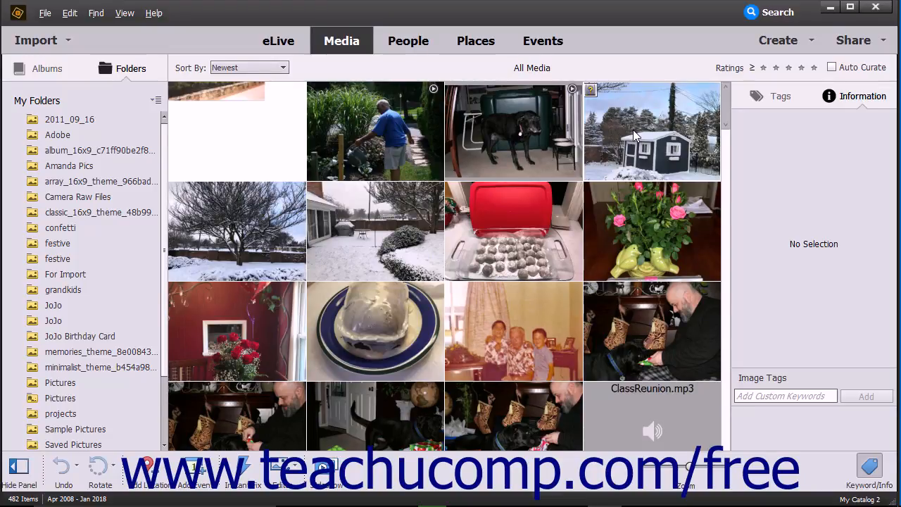
Start reconnecting the missing shed photo WC2017.JPG and choose to locate its file manually.
mouse_move(591, 91)
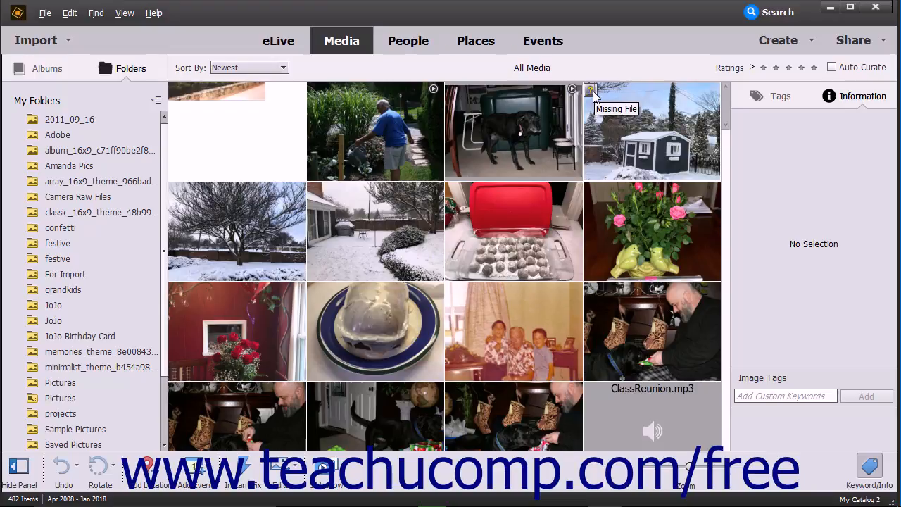
click(636, 100)
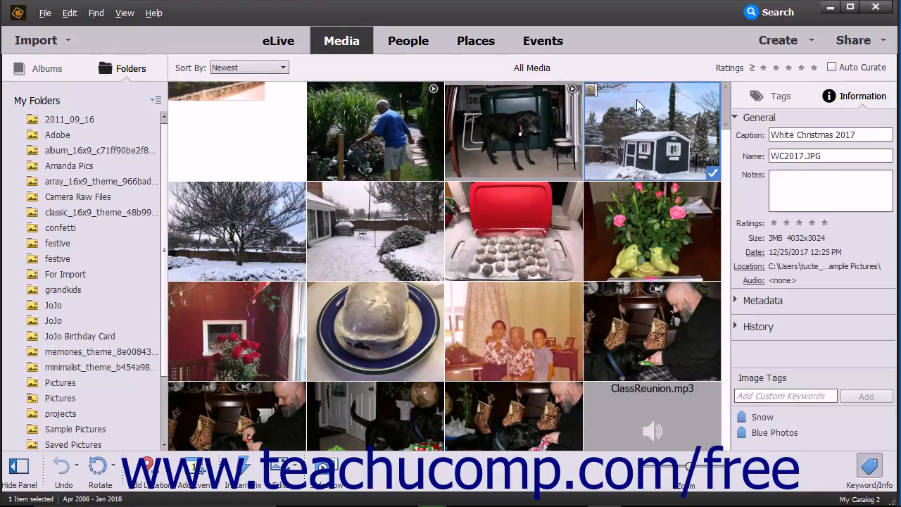
click(45, 12)
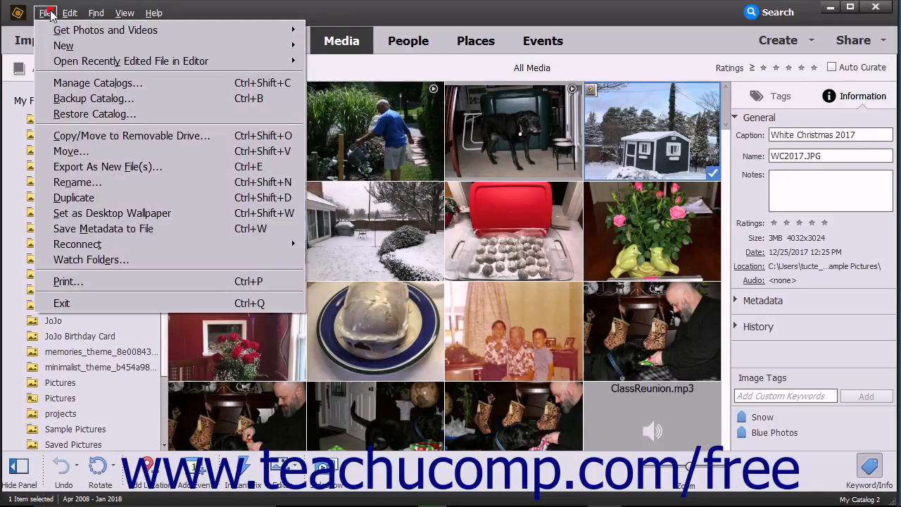
mouse_move(127, 246)
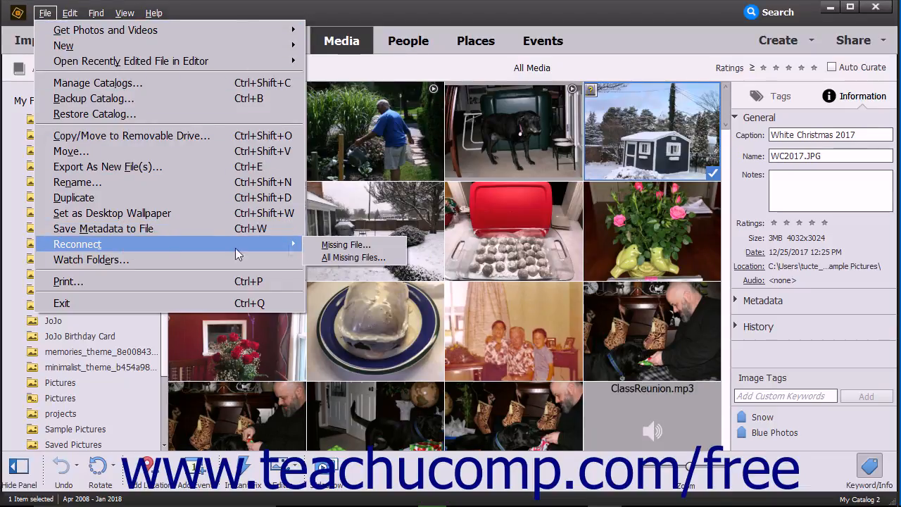
click(367, 244)
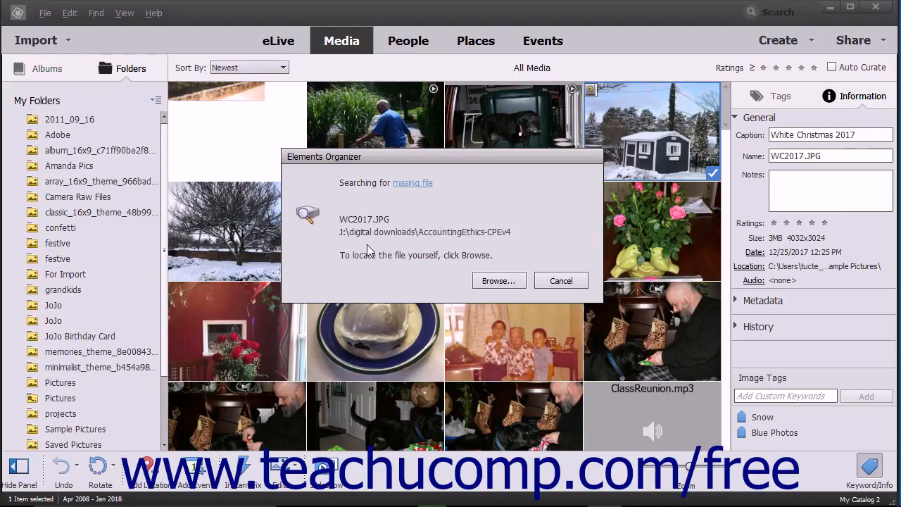
click(488, 281)
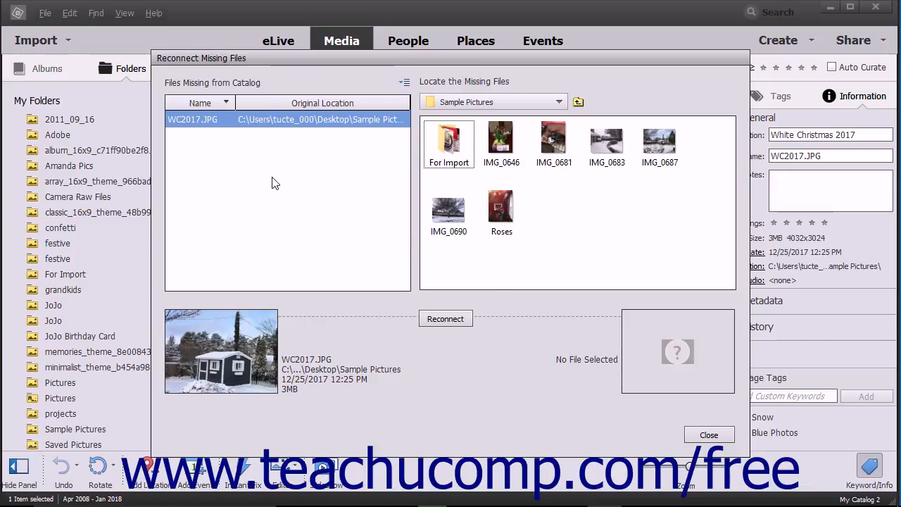
Reconnect WC2017.JPG to the Shed file in the Sample Pictures folder on the Desktop.
click(191, 122)
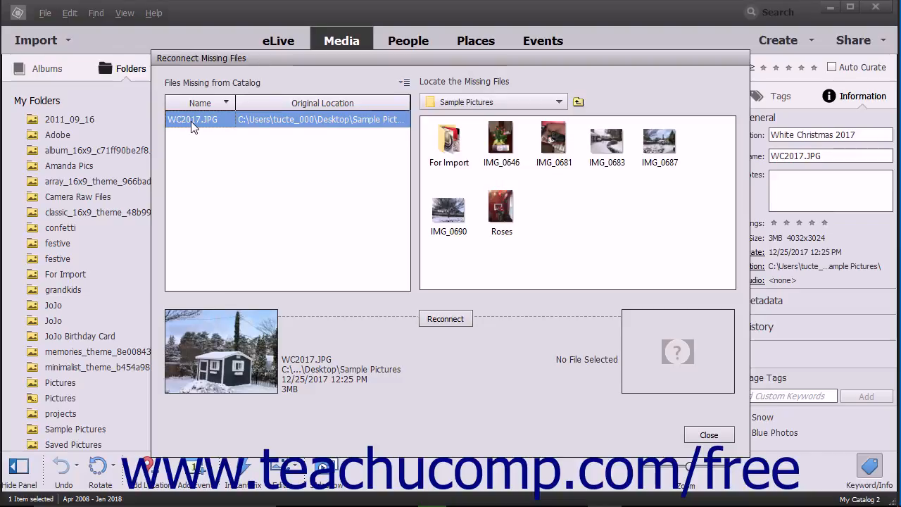
click(492, 104)
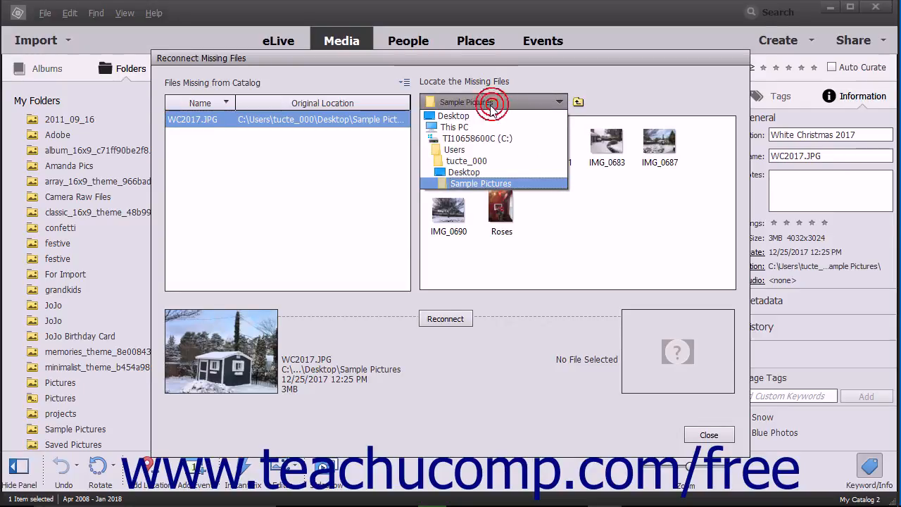
click(482, 115)
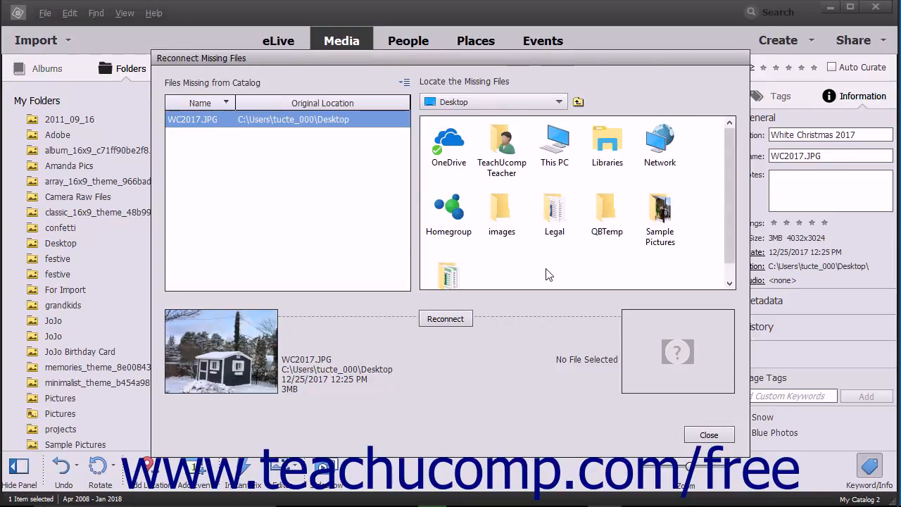
double_click(668, 217)
click(566, 211)
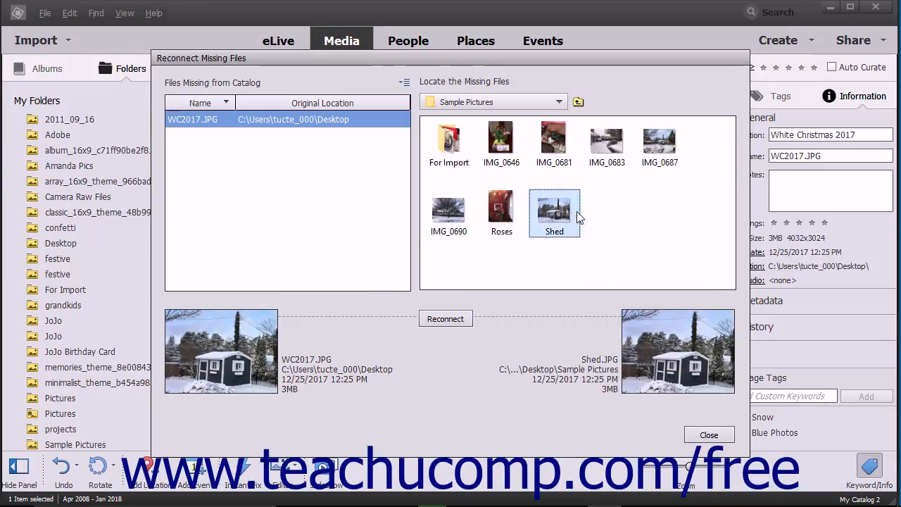
click(445, 318)
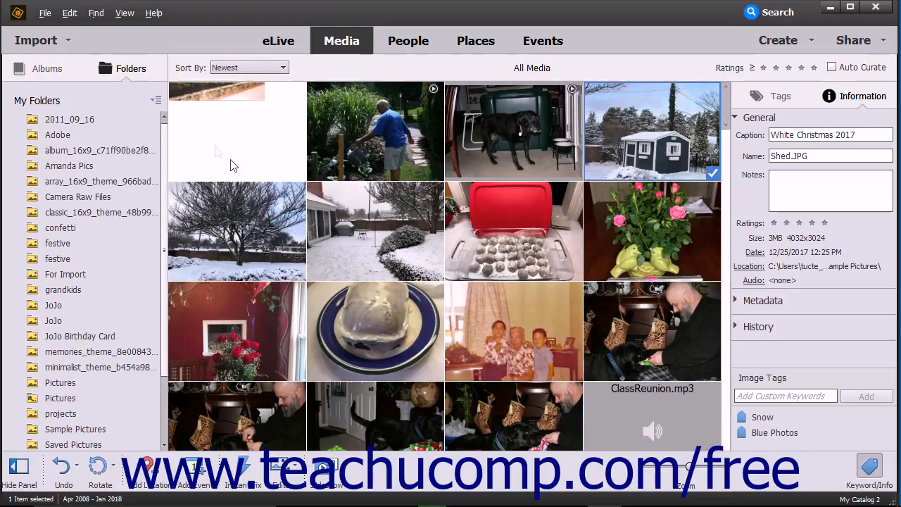
Change the shed photo to a specified date and time, setting its time to 9:25 PM.
click(70, 13)
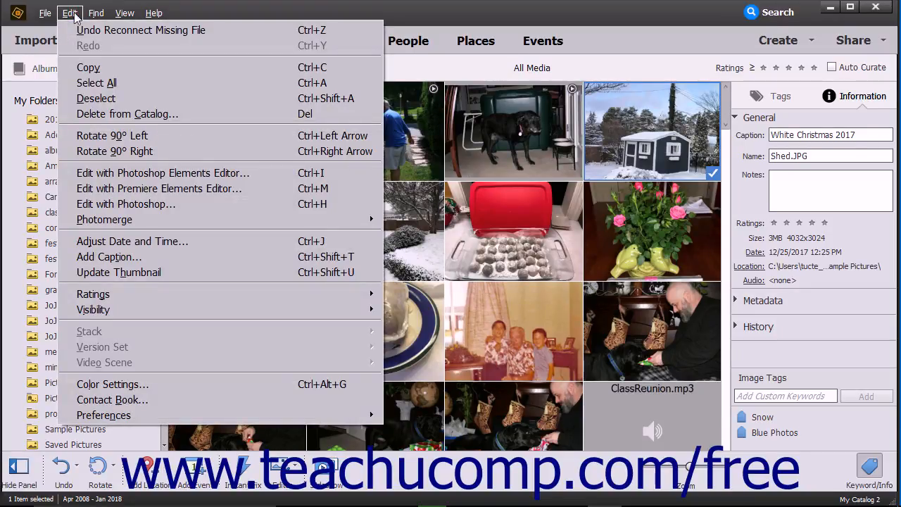
click(125, 241)
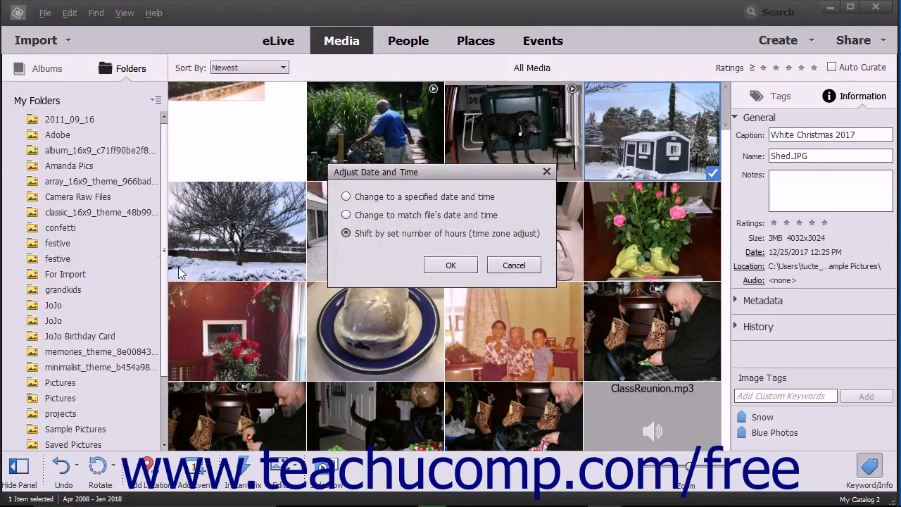
click(346, 197)
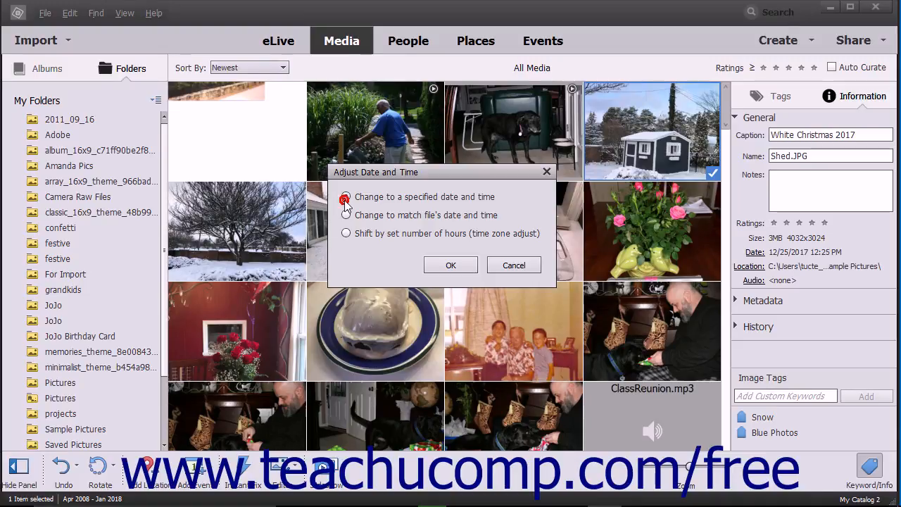
click(442, 268)
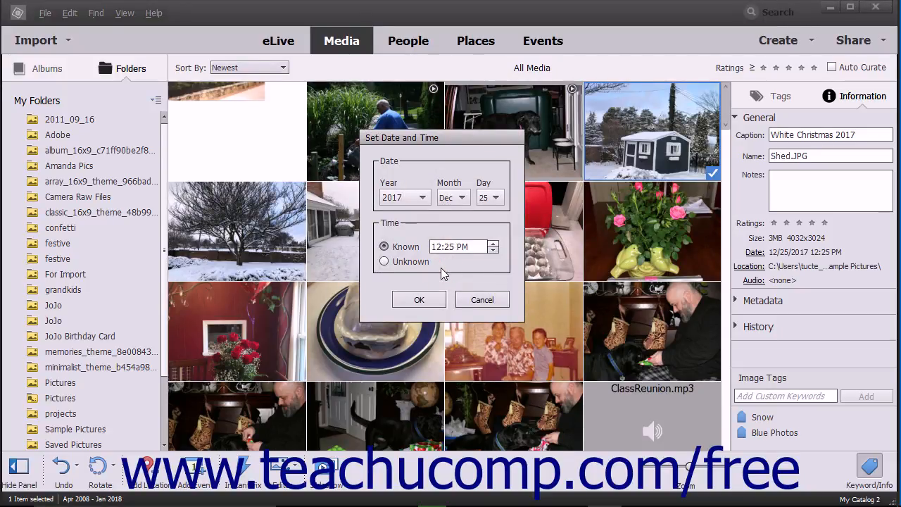
click(436, 246)
text(9)
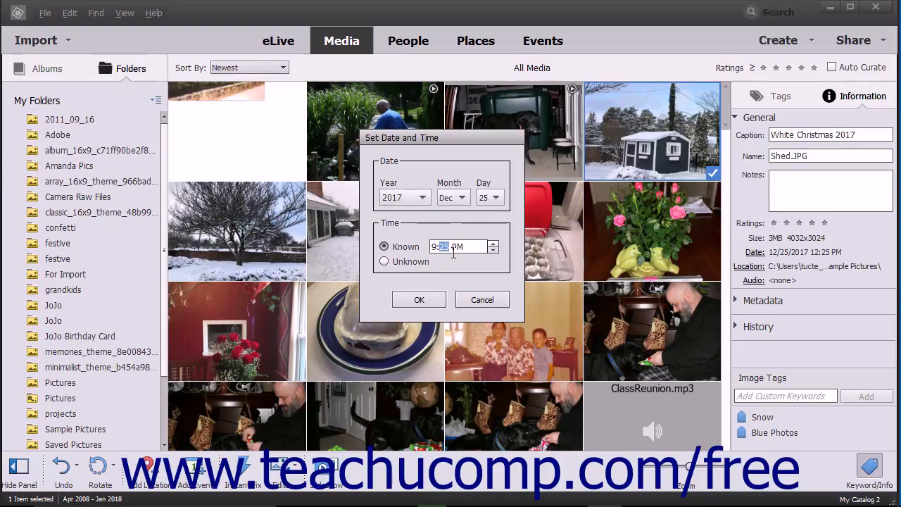
click(418, 300)
Shift the shed photo's date and time ahead by 3 hours with the time zone adjustment.
click(70, 12)
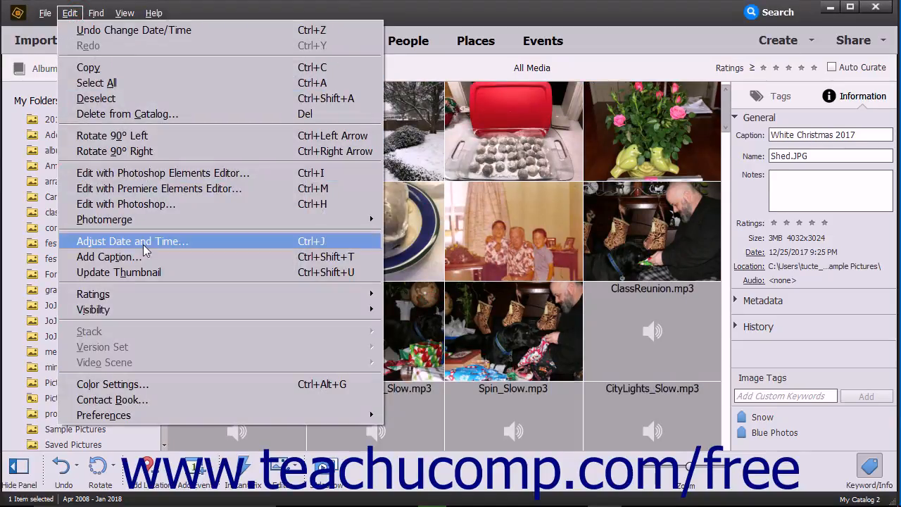
click(143, 243)
click(380, 235)
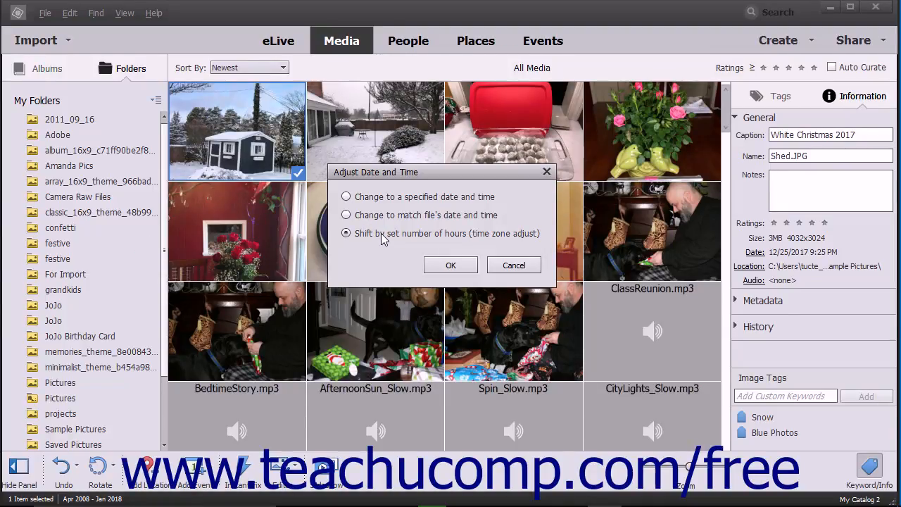
click(454, 265)
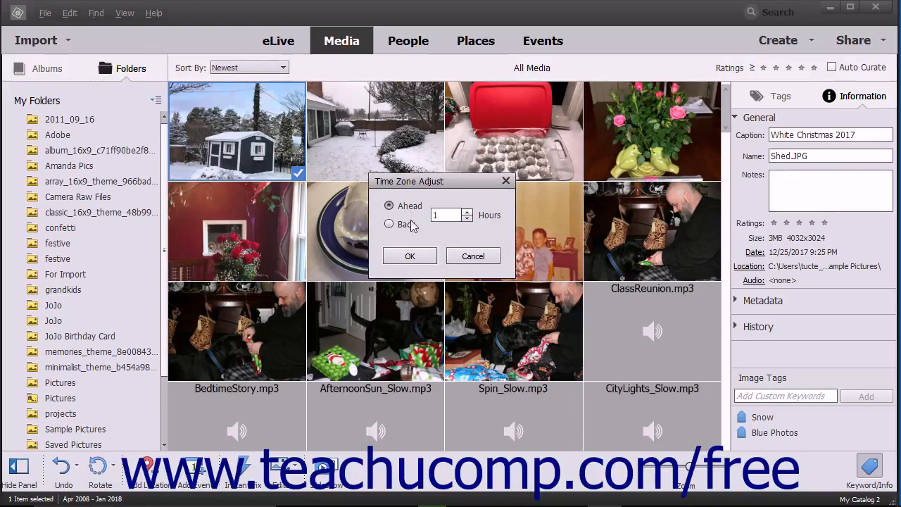
click(467, 210)
click(467, 211)
click(410, 256)
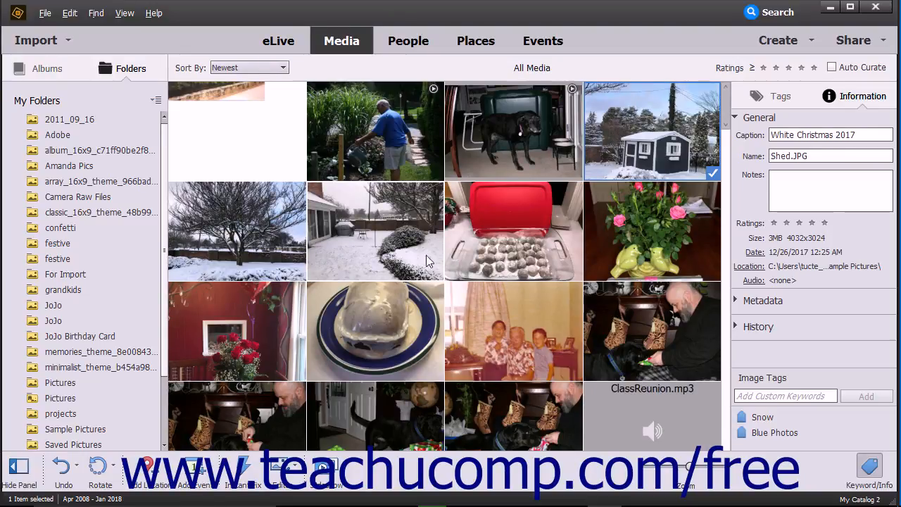
Deselect the shed photo, and hide and redisplay the keyword and information pane.
ctrl+click(627, 135)
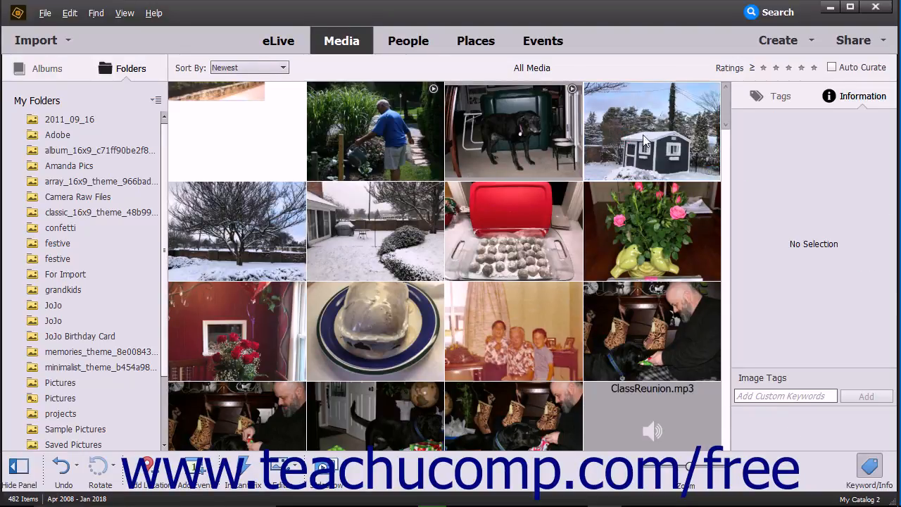
click(876, 477)
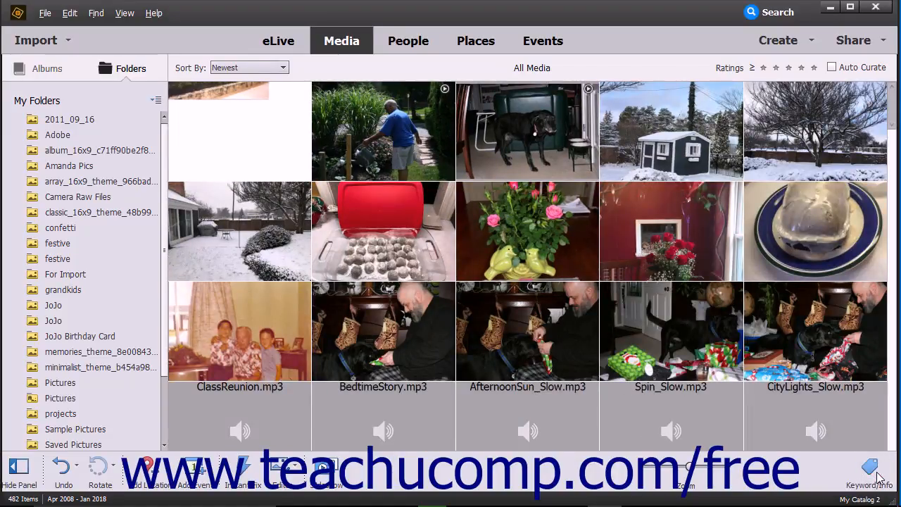
click(877, 477)
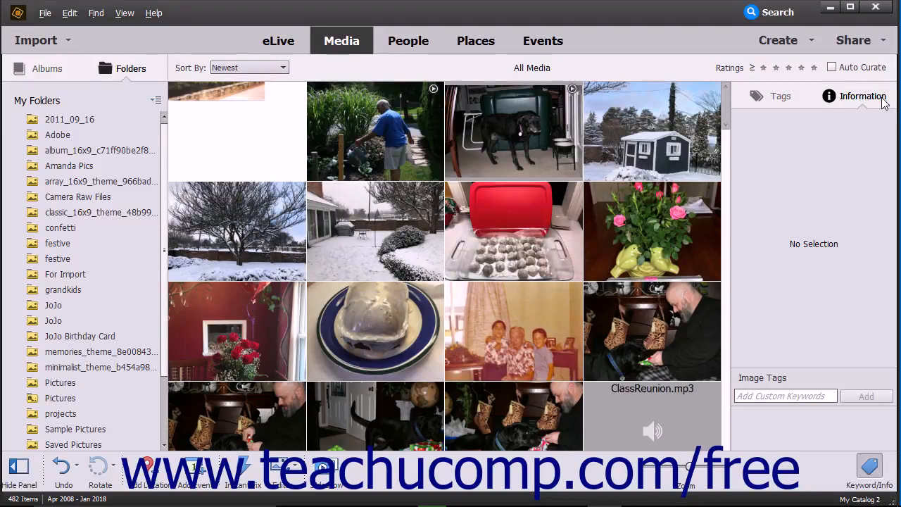
Select the shed photo, reveal its file location in File Explorer, and return to the catalog.
click(678, 136)
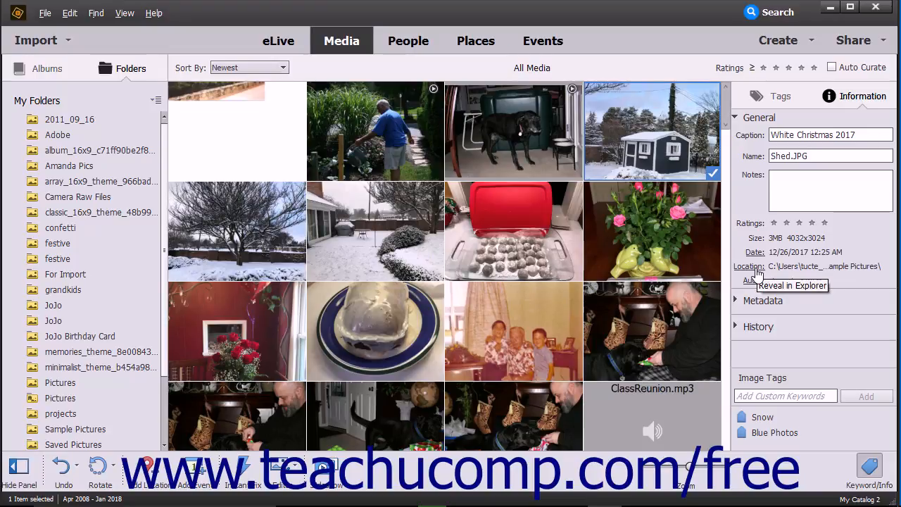
click(756, 273)
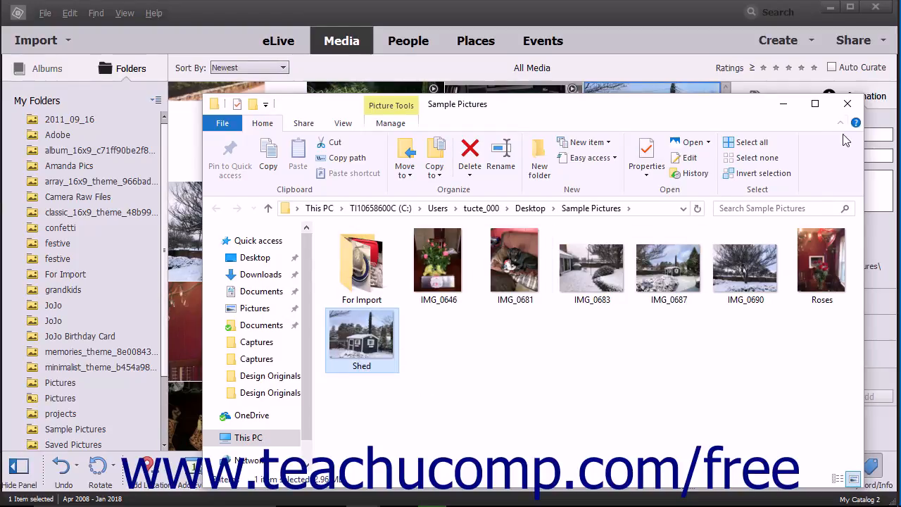
click(847, 104)
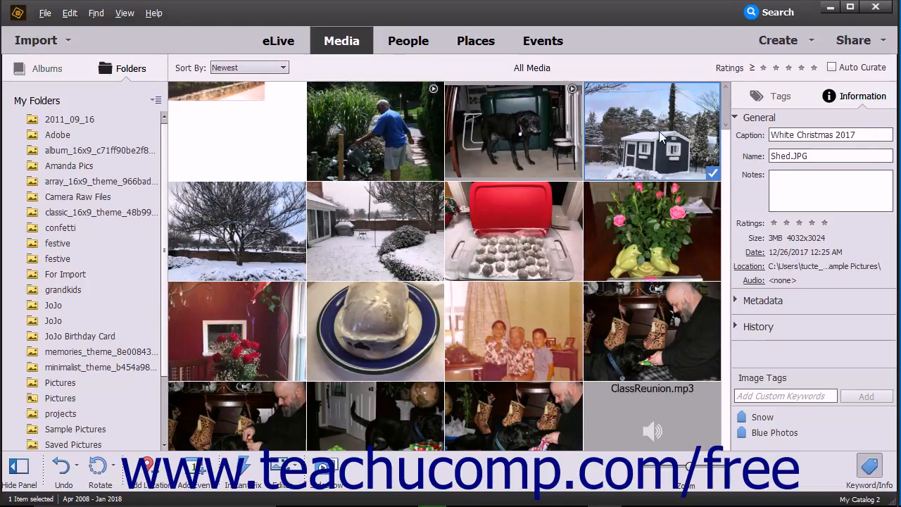
Set up an export of the shed photo as a new JPEG file at 800 x 600 pixels with quality 8 (High).
click(47, 15)
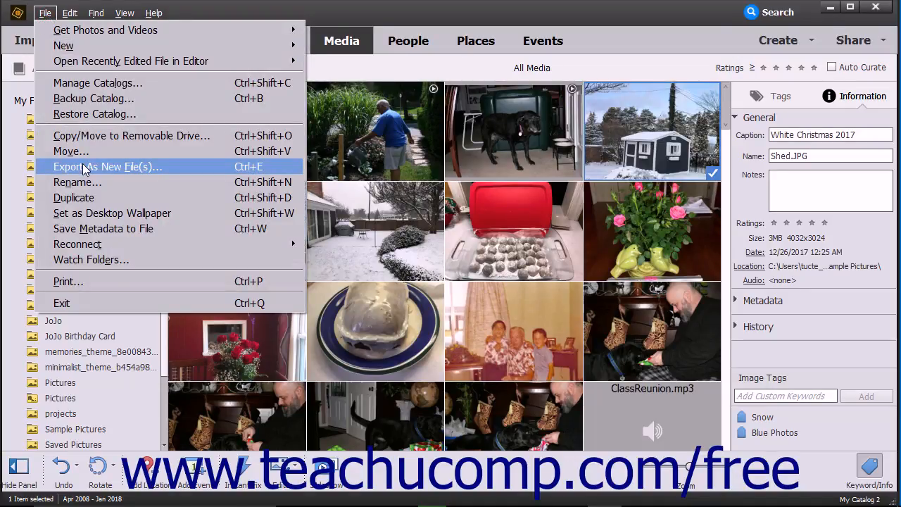
click(84, 167)
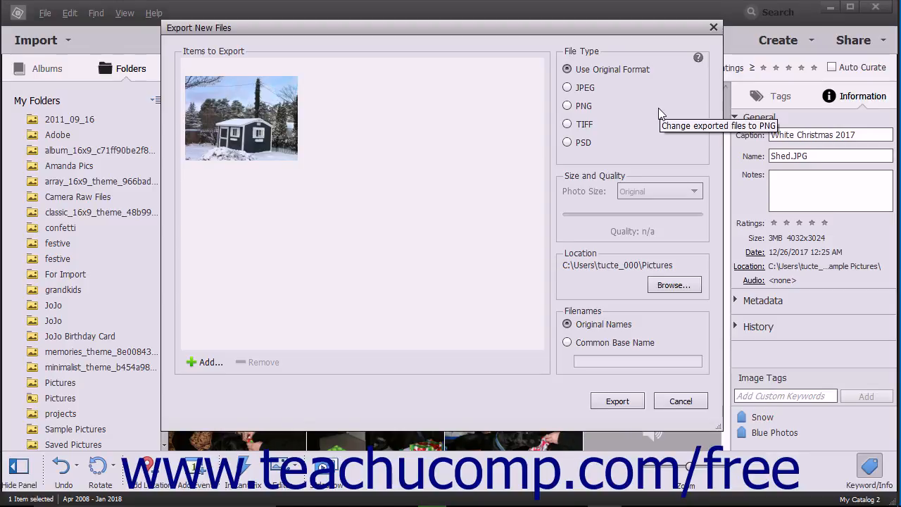
click(570, 89)
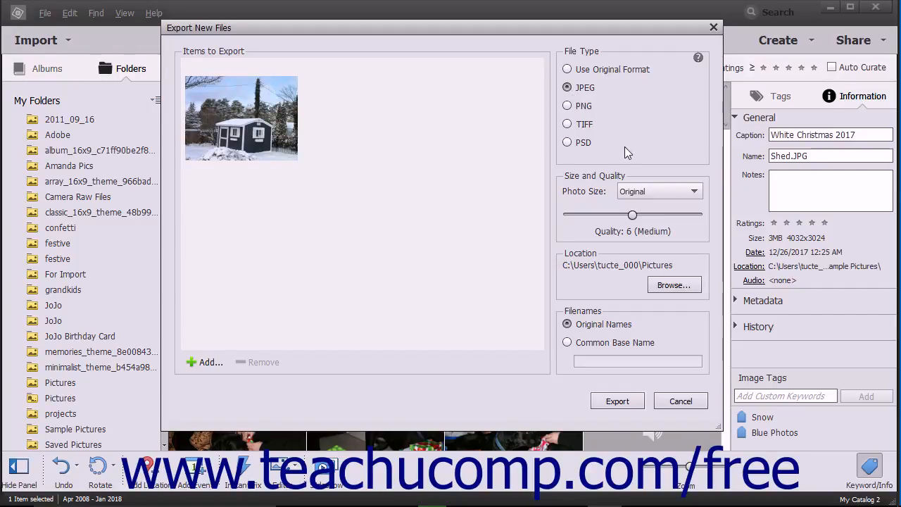
click(637, 192)
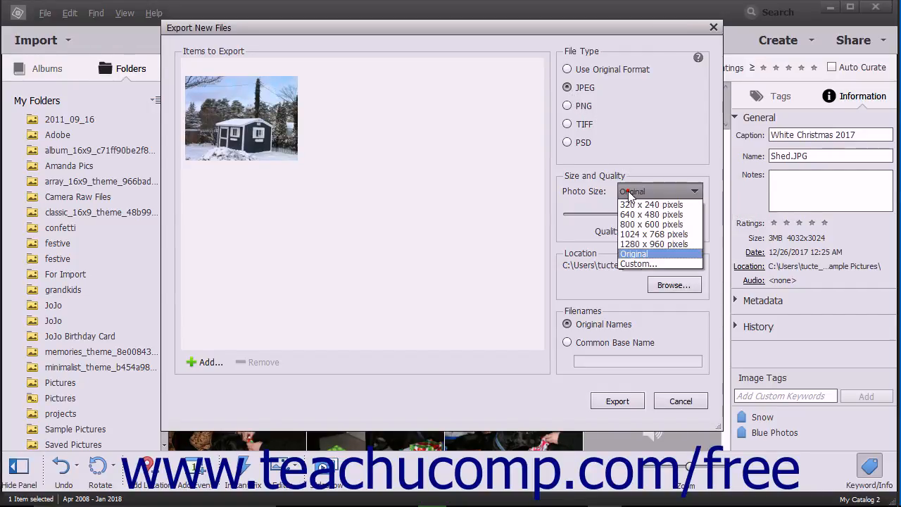
click(635, 224)
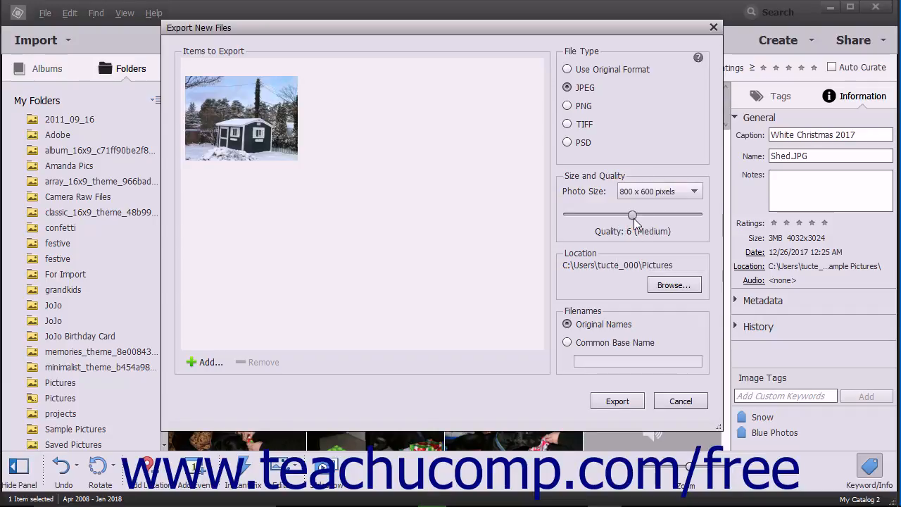
drag(633, 215, 653, 217)
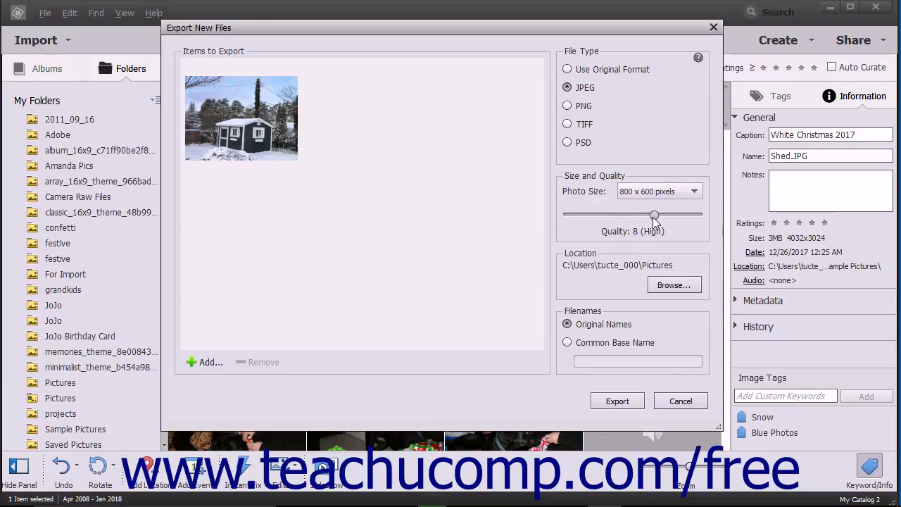
Choose the Pictures folder as the export directory and export the shed photo.
click(654, 284)
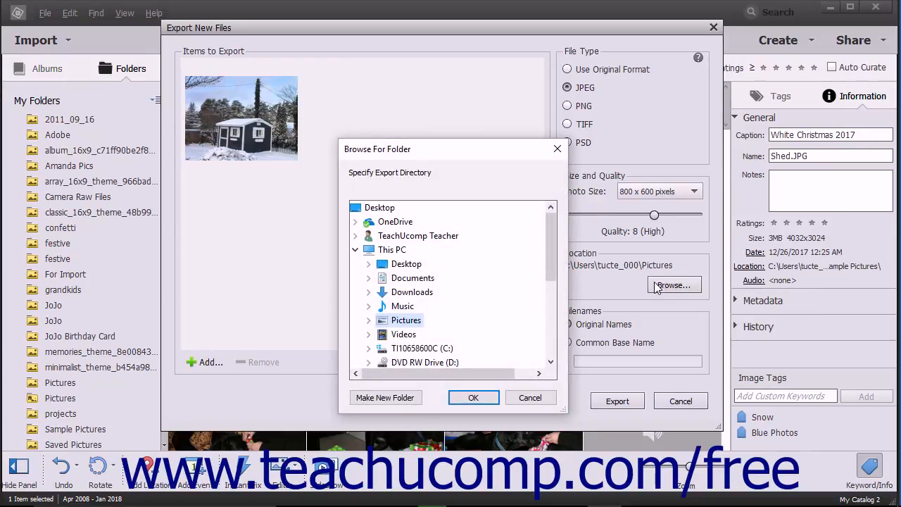
click(459, 397)
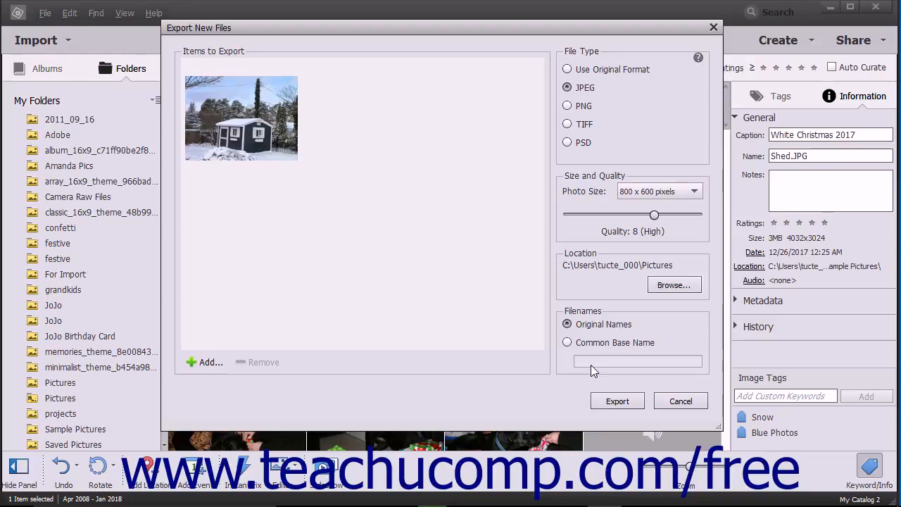
click(611, 402)
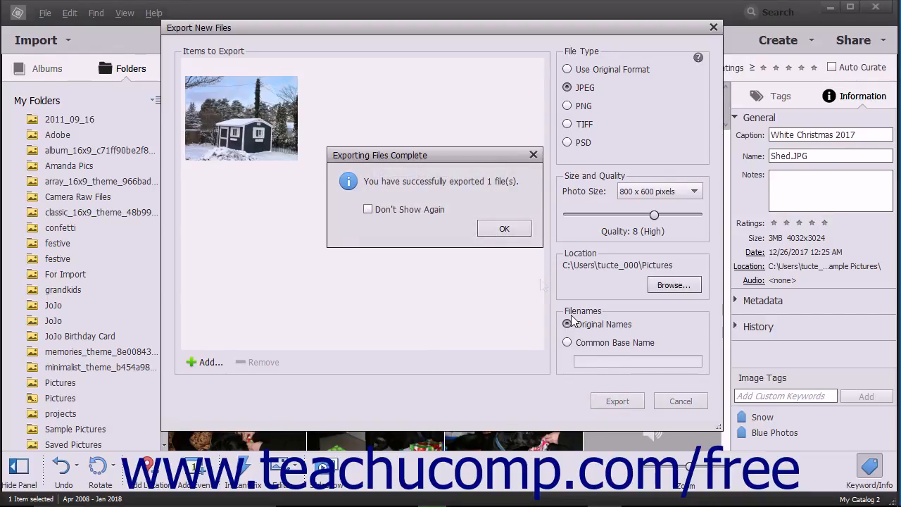
click(514, 233)
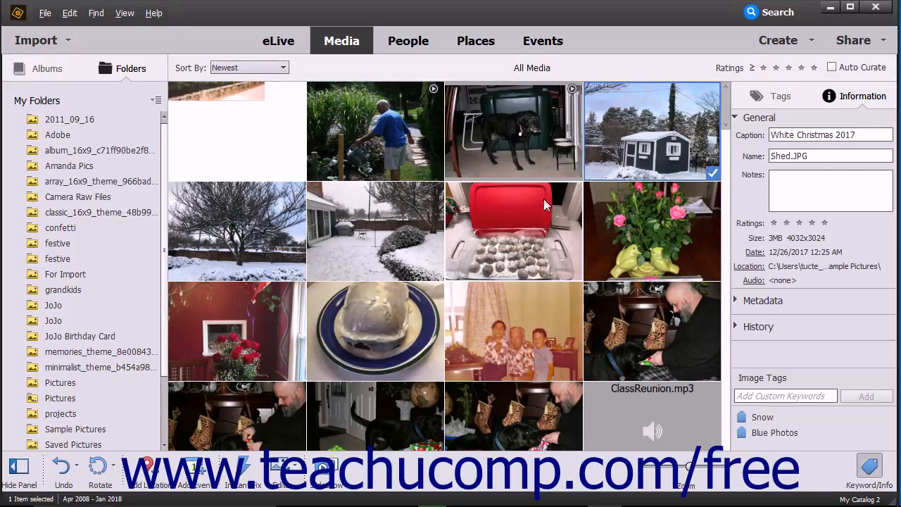
click(45, 12)
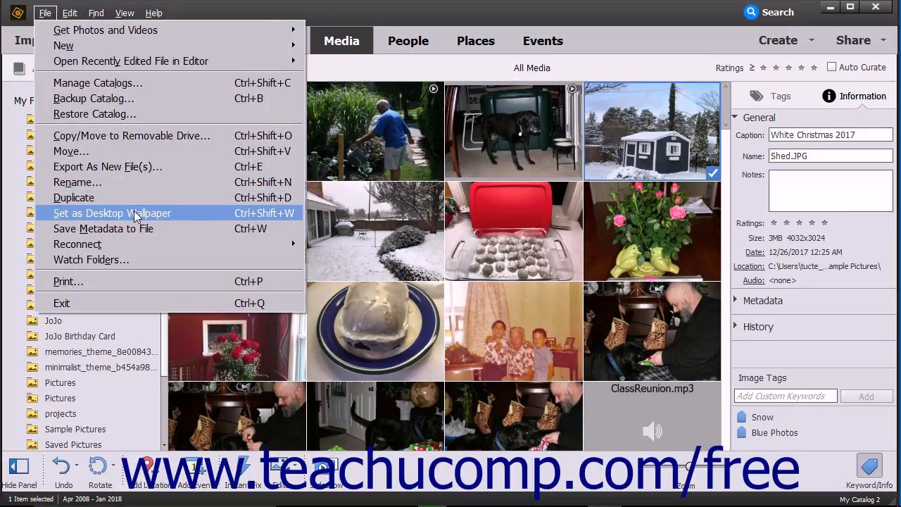
click(43, 14)
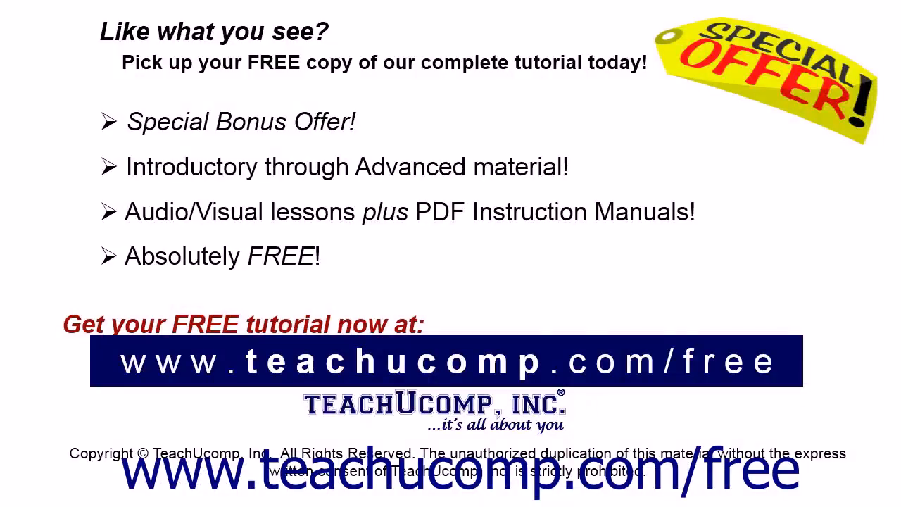